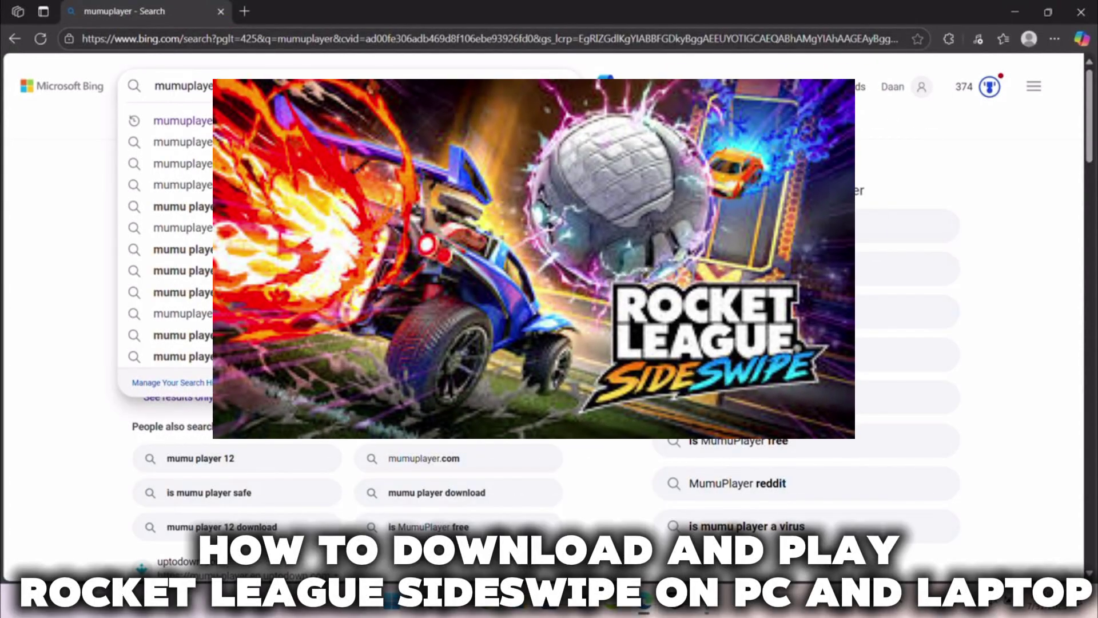
Step: Search Bing for 'mumuplayer' and open the official mumuplayer.com result
{"action": "key", "text": "Return"}
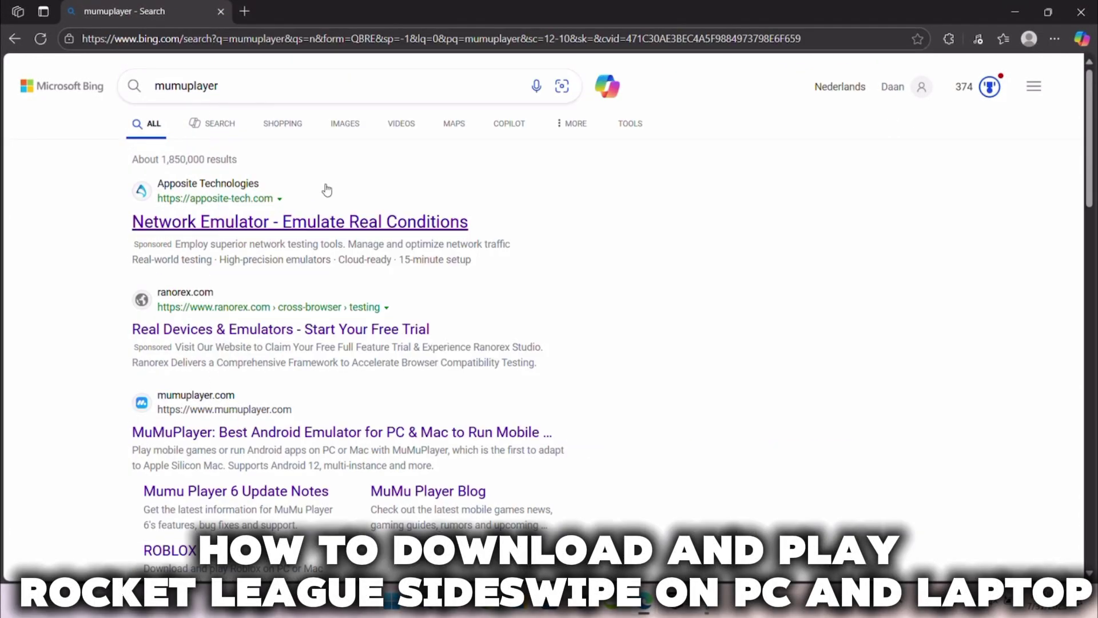
{"action": "scroll", "coordinate": [329, 190], "scroll_direction": "down", "scroll_amount": 2}
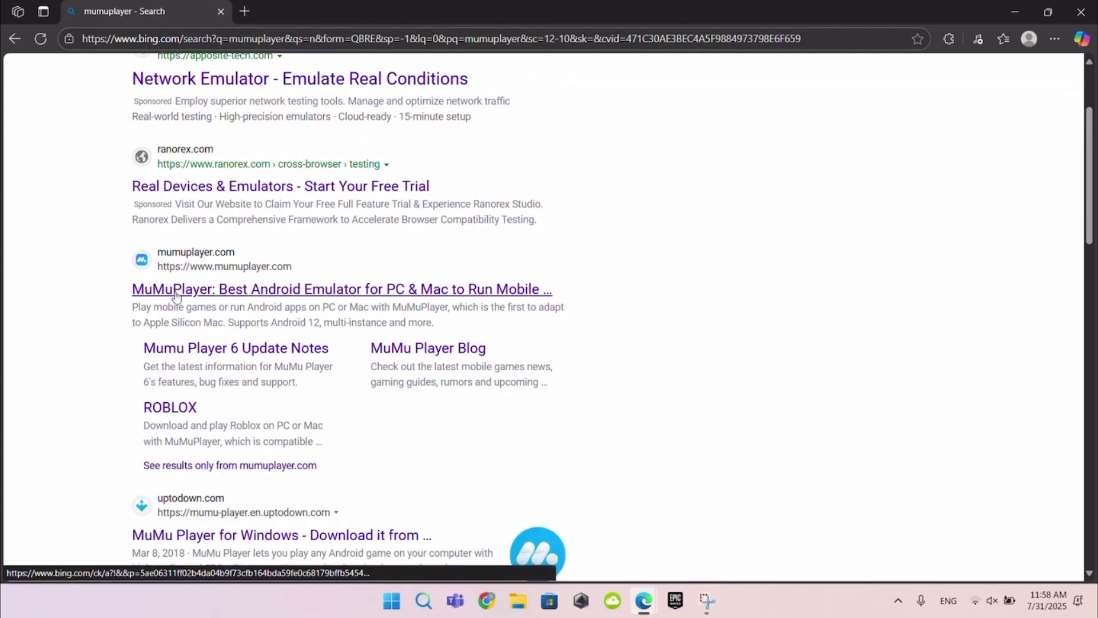
{"action": "left_click", "coordinate": [175, 292]}
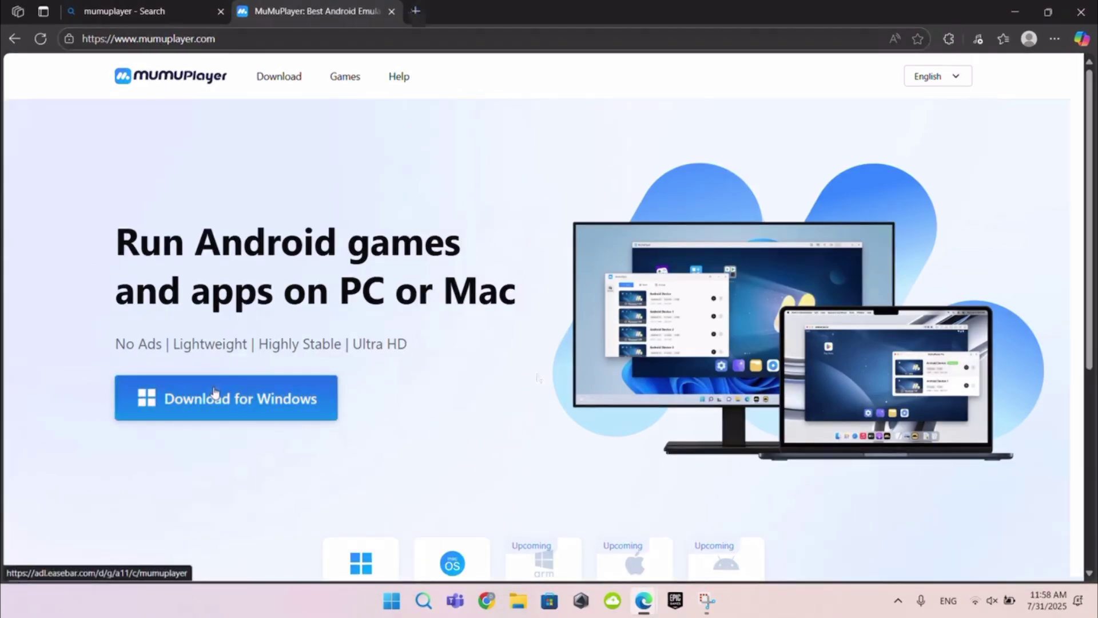
Step: Download MuMu Player for Windows and open the downloaded installer
{"action": "left_click", "coordinate": [215, 391]}
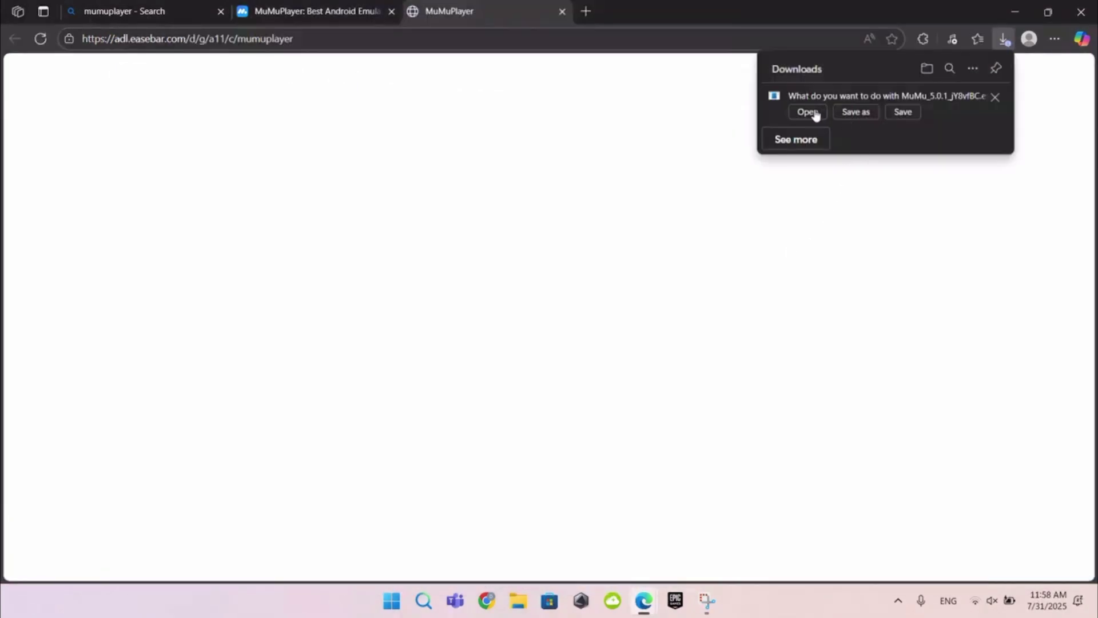
{"action": "left_click", "coordinate": [809, 113]}
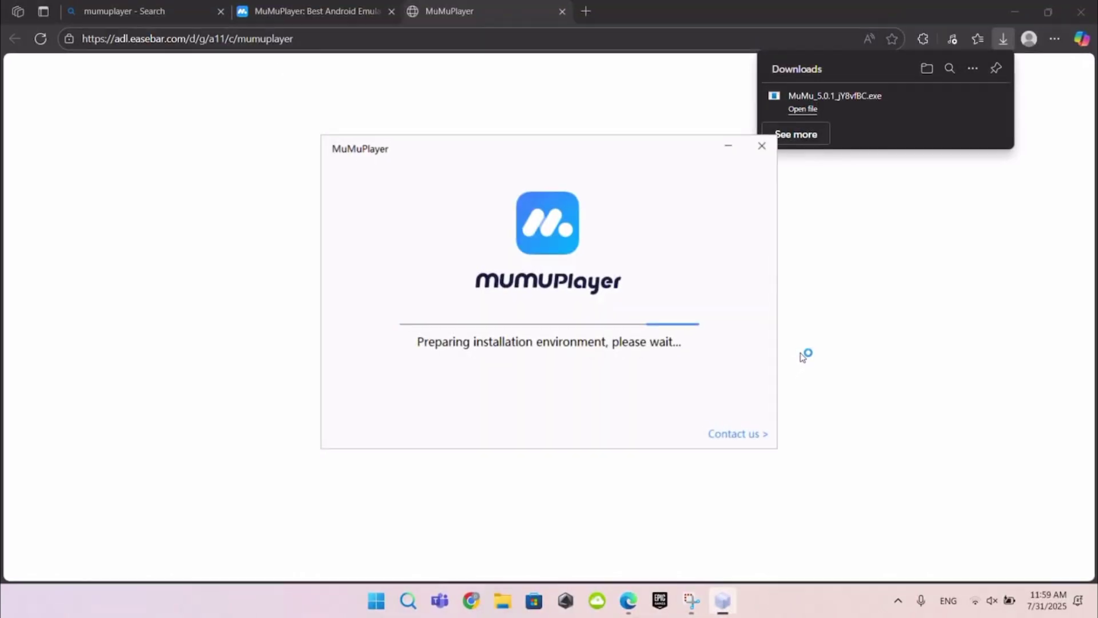
Step: Start the MuMu Player installation and let it run to the User Agreement dialog
{"action": "left_click", "coordinate": [584, 336]}
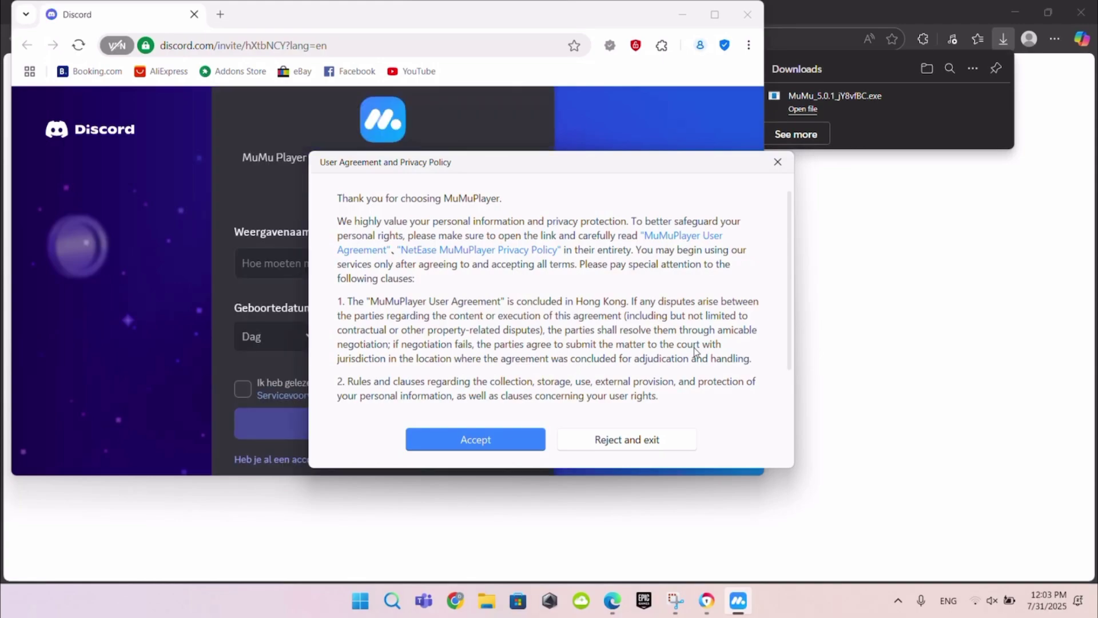
Step: Accept the User Agreement and Privacy Policy and start the Android Device
{"action": "left_click", "coordinate": [461, 444]}
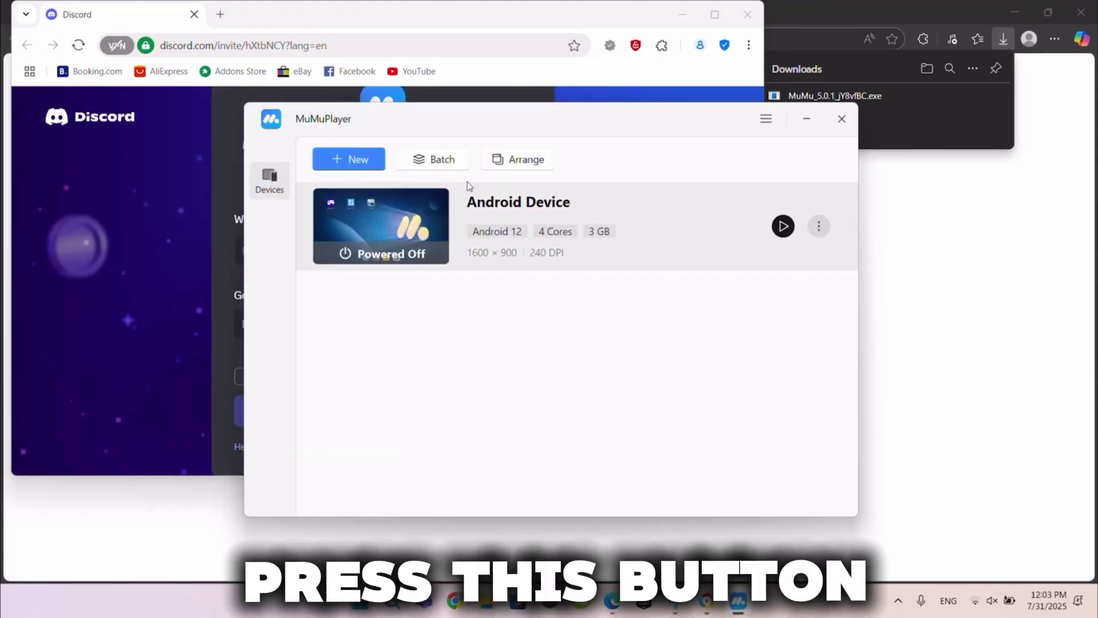
{"action": "left_click", "coordinate": [382, 227]}
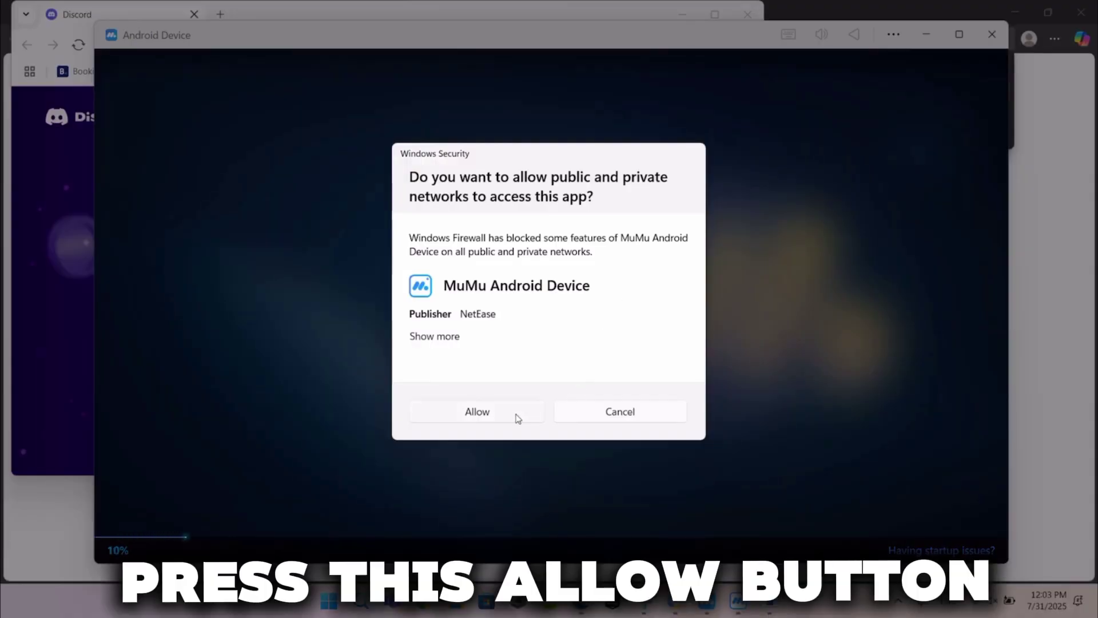
Step: Allow the Android device network access in the Windows Security prompt
{"action": "left_click", "coordinate": [514, 416]}
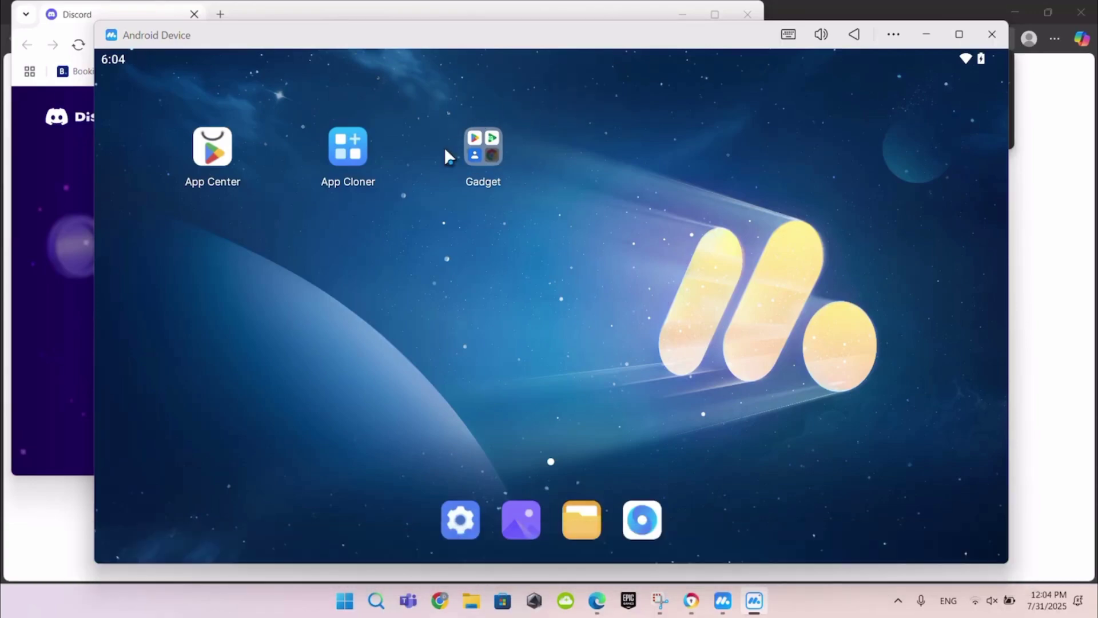
Step: Launch Play Store from the Gadget folder and begin the Google sign-in
{"action": "left_click", "coordinate": [469, 151]}
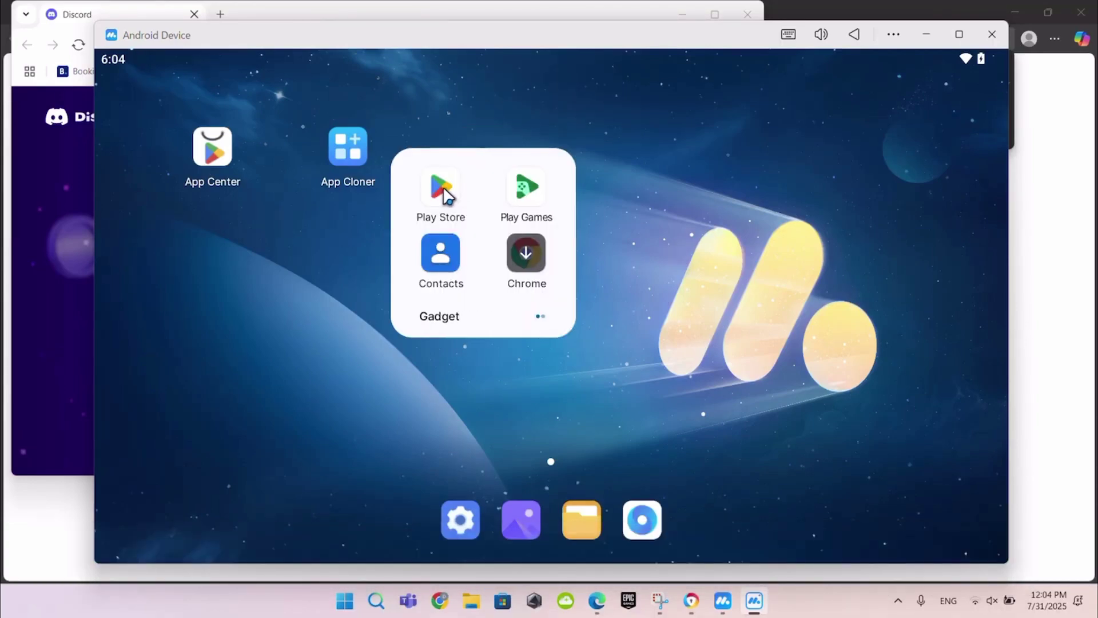
{"action": "left_click", "coordinate": [519, 195]}
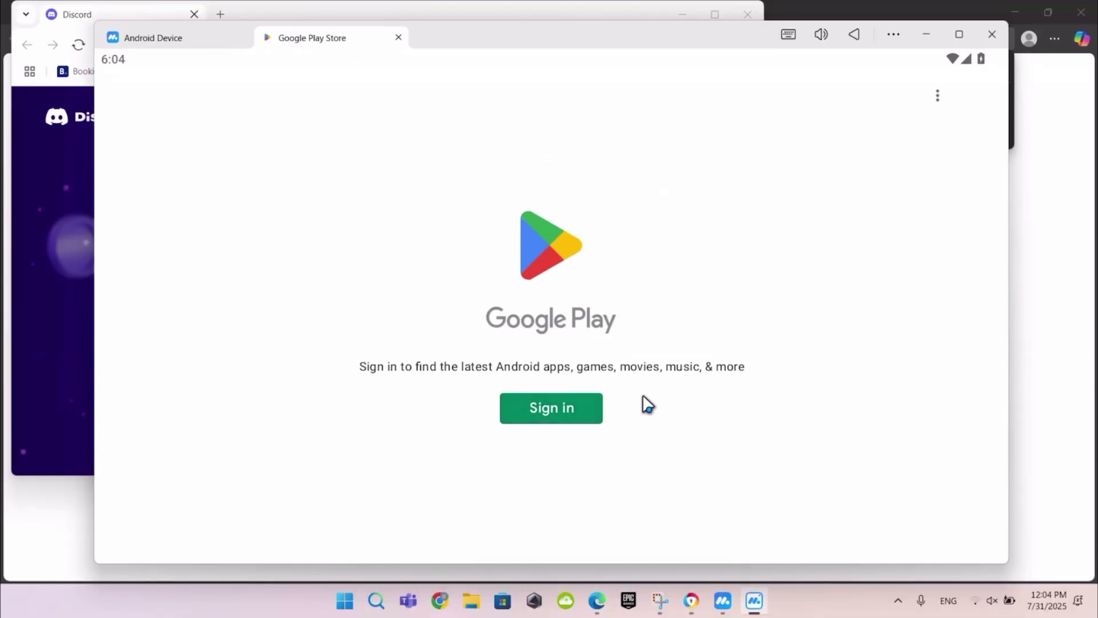
{"action": "left_click", "coordinate": [583, 410]}
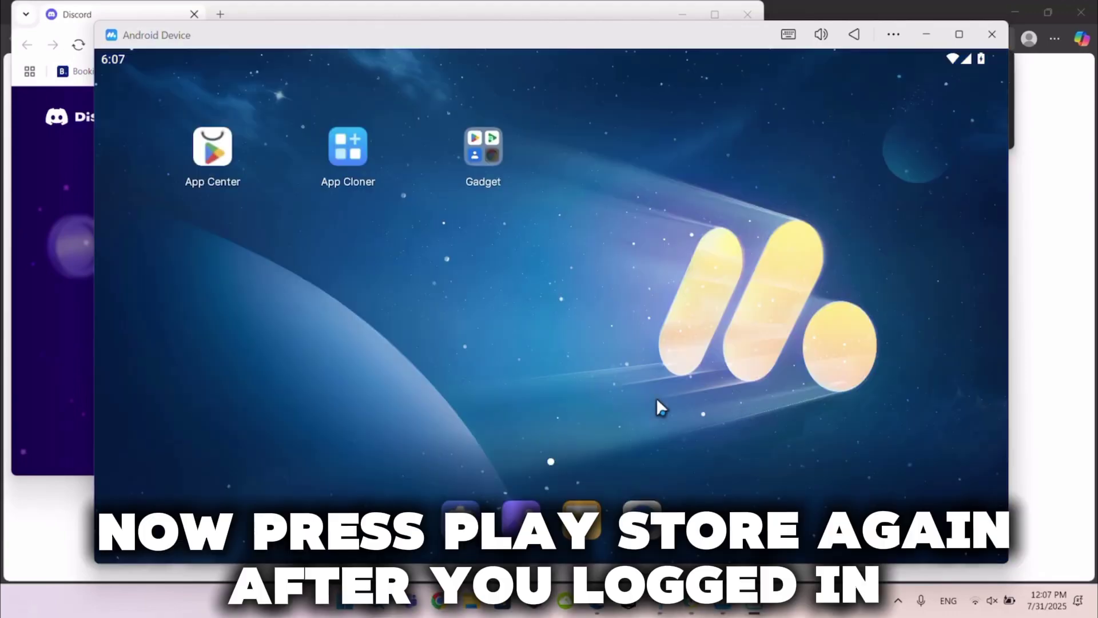
Step: Relaunch Play Store, decline the deals notice, dismiss the tip, and open Clash Royale
{"action": "left_click", "coordinate": [479, 154]}
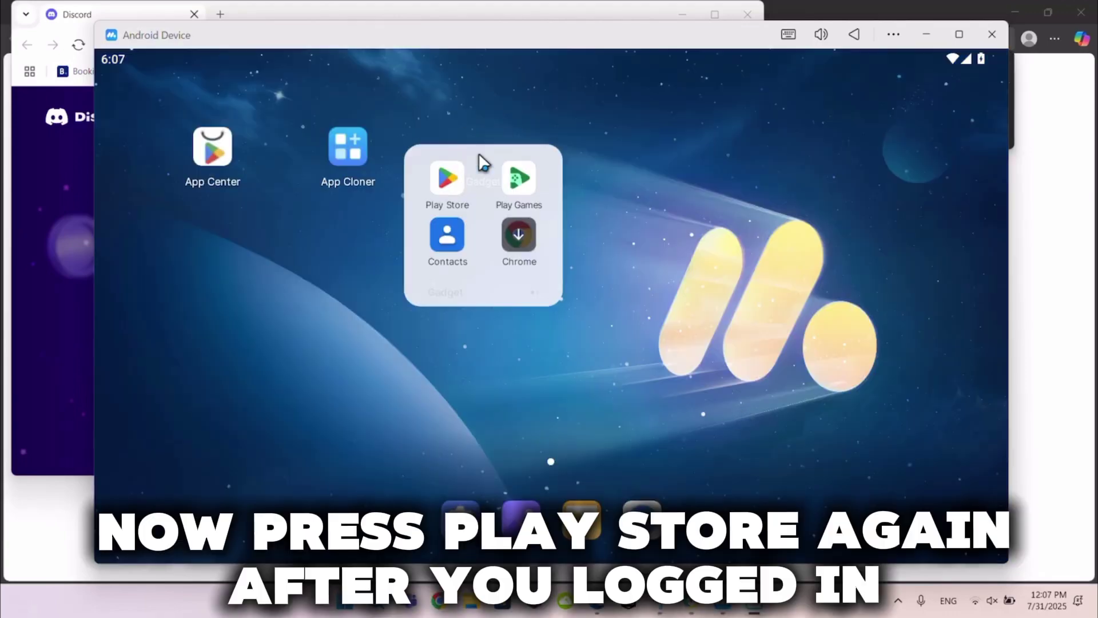
{"action": "left_click", "coordinate": [441, 185]}
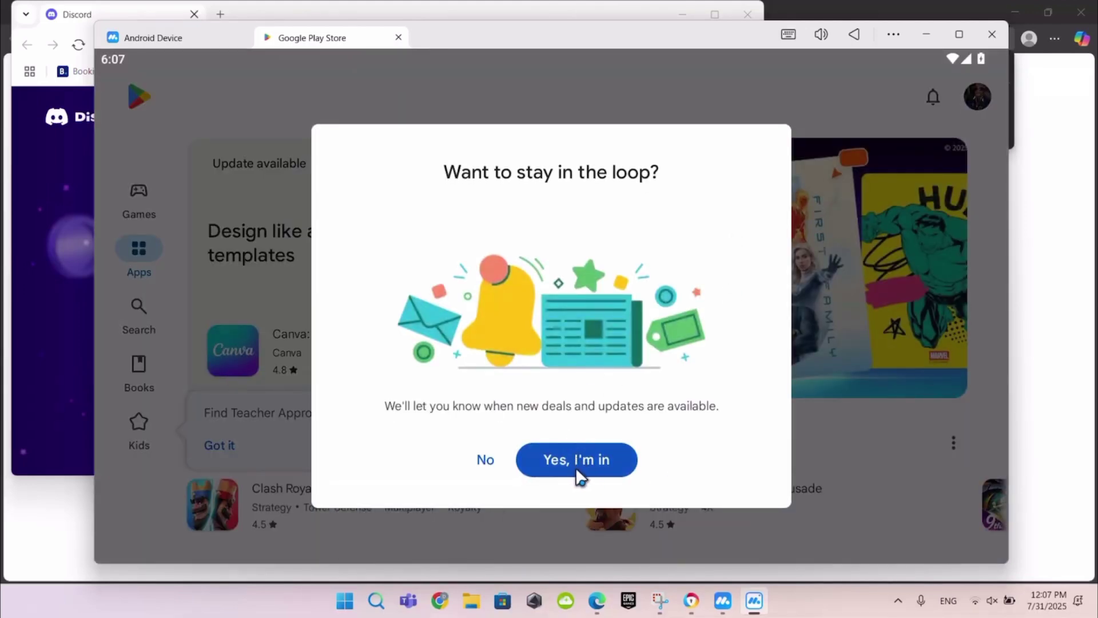
{"action": "left_click", "coordinate": [485, 460]}
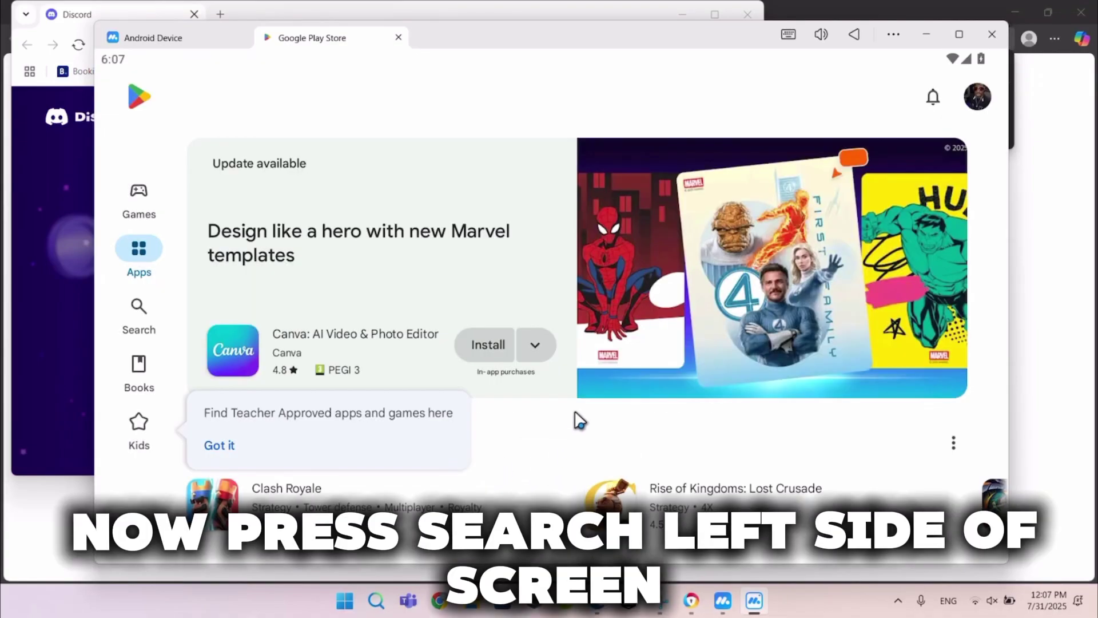
{"action": "left_click", "coordinate": [220, 445]}
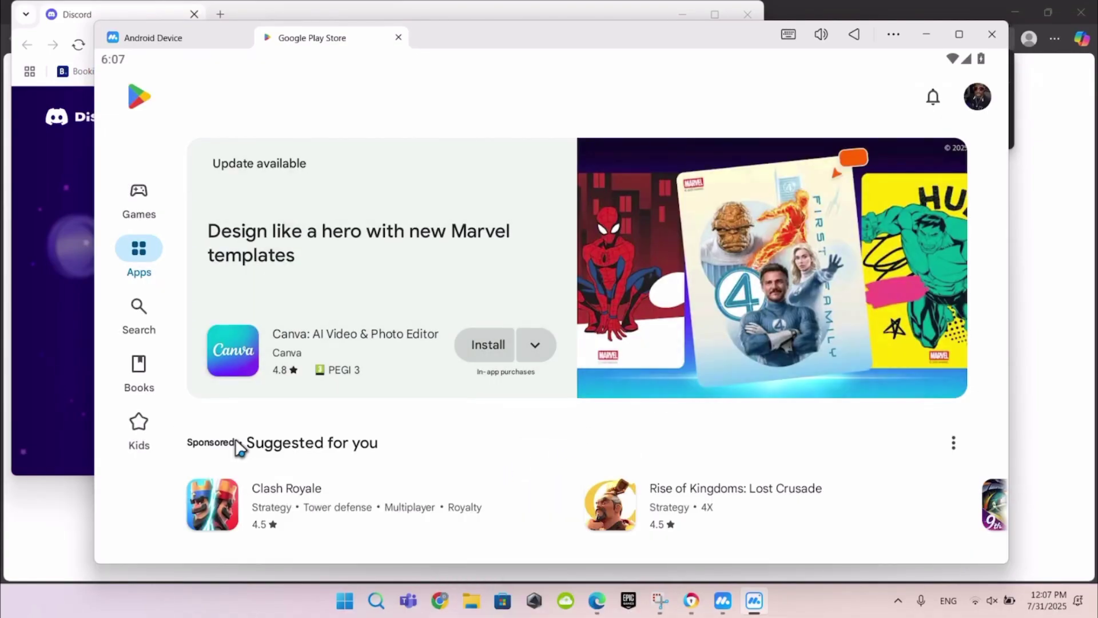
{"action": "left_click", "coordinate": [140, 307]}
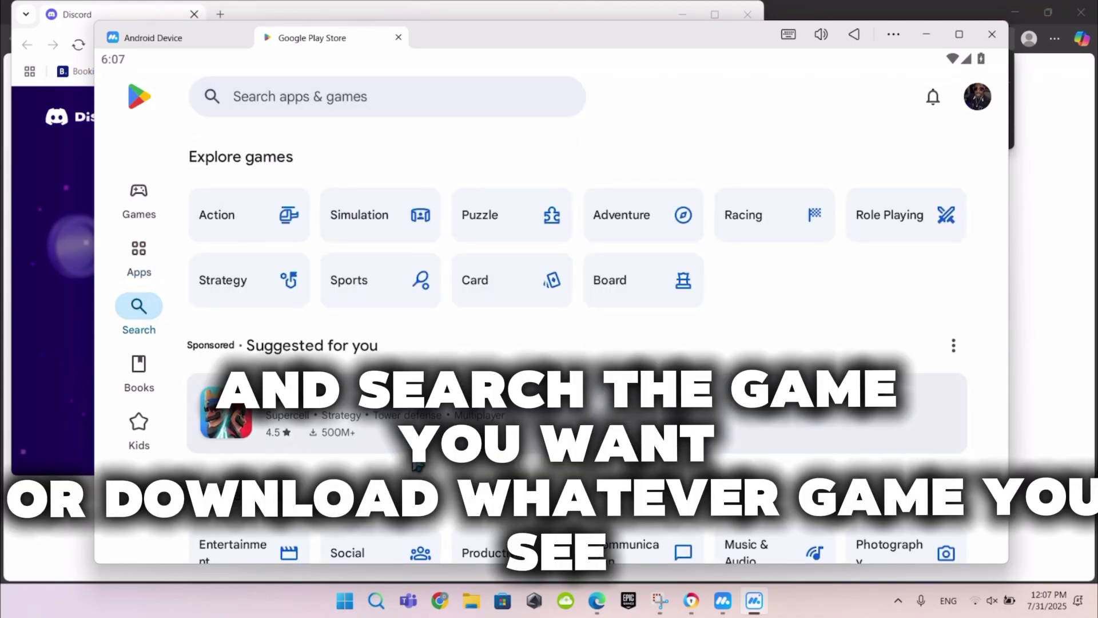
{"action": "left_click", "coordinate": [377, 424]}
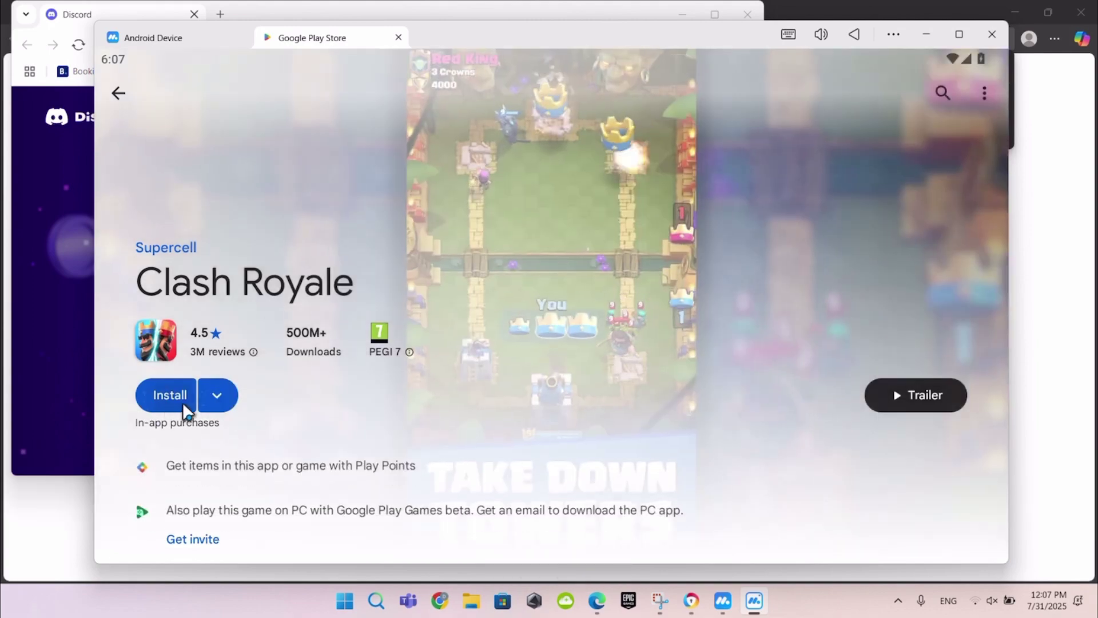
Step: Install Clash Royale from its Play Store page
{"action": "left_click", "coordinate": [170, 395]}
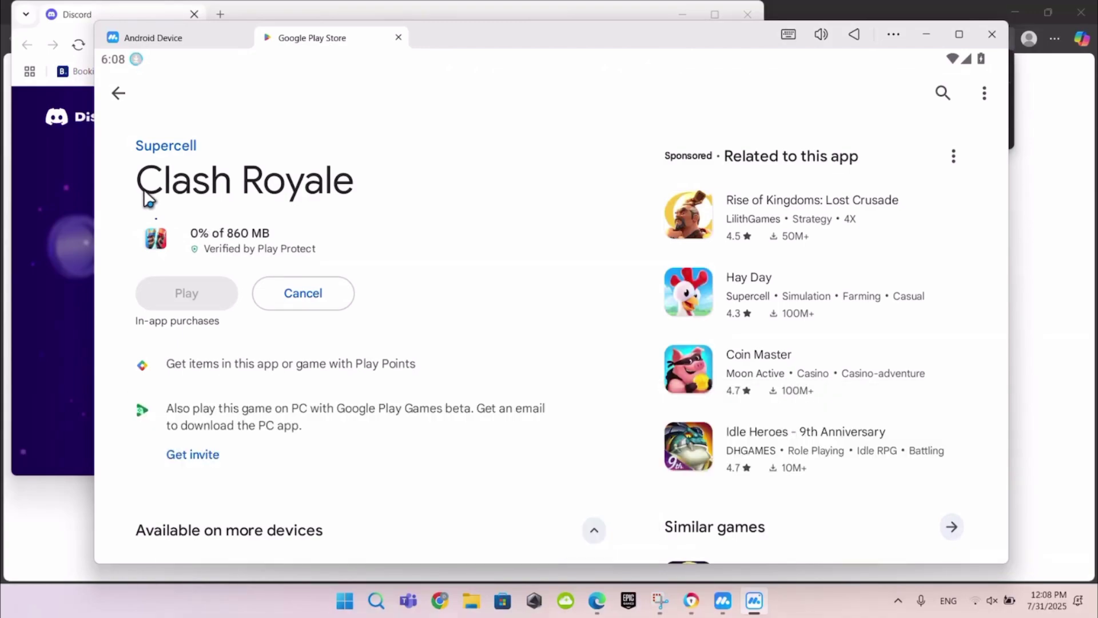
{"action": "scroll", "coordinate": [365, 193], "scroll_direction": "down", "scroll_amount": 1}
{"action": "scroll", "coordinate": [378, 206], "scroll_direction": "up", "scroll_amount": 1}
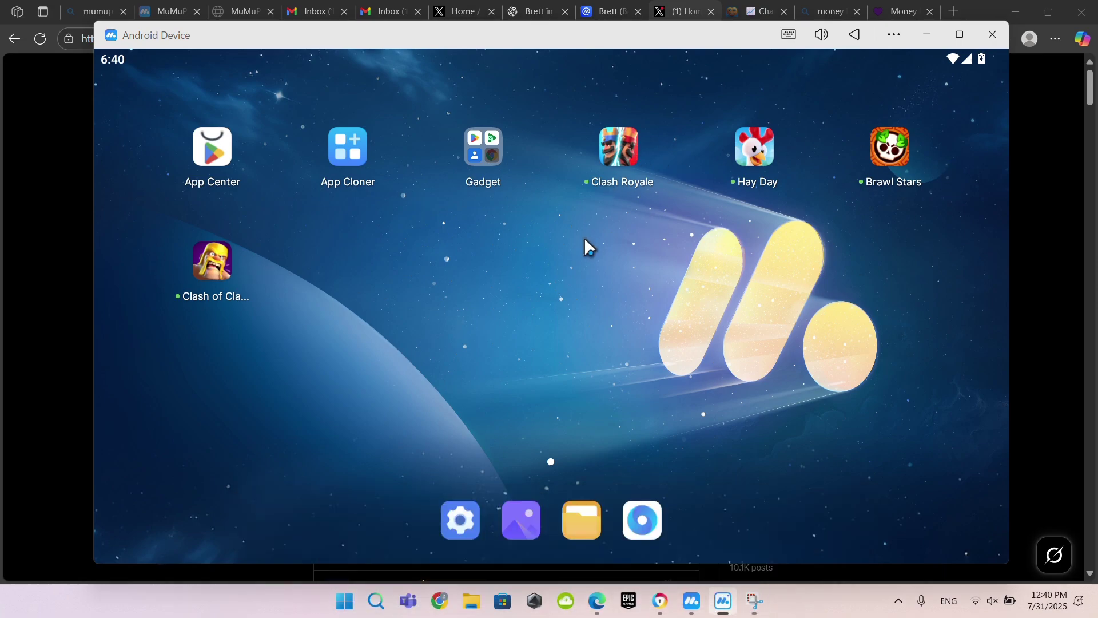
Step: Launch Clash Royale from the home screen and wait through its update
{"action": "left_click", "coordinate": [603, 155]}
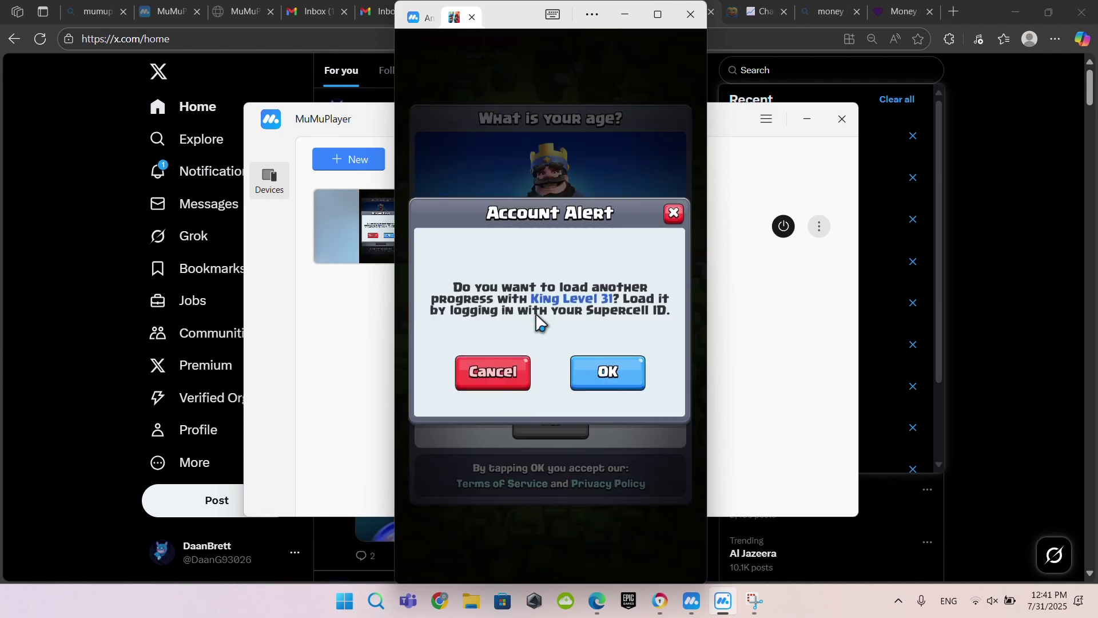
Step: Accept the Account Alert, close the Supercell ID login, and set age to 34
{"action": "left_click", "coordinate": [607, 373]}
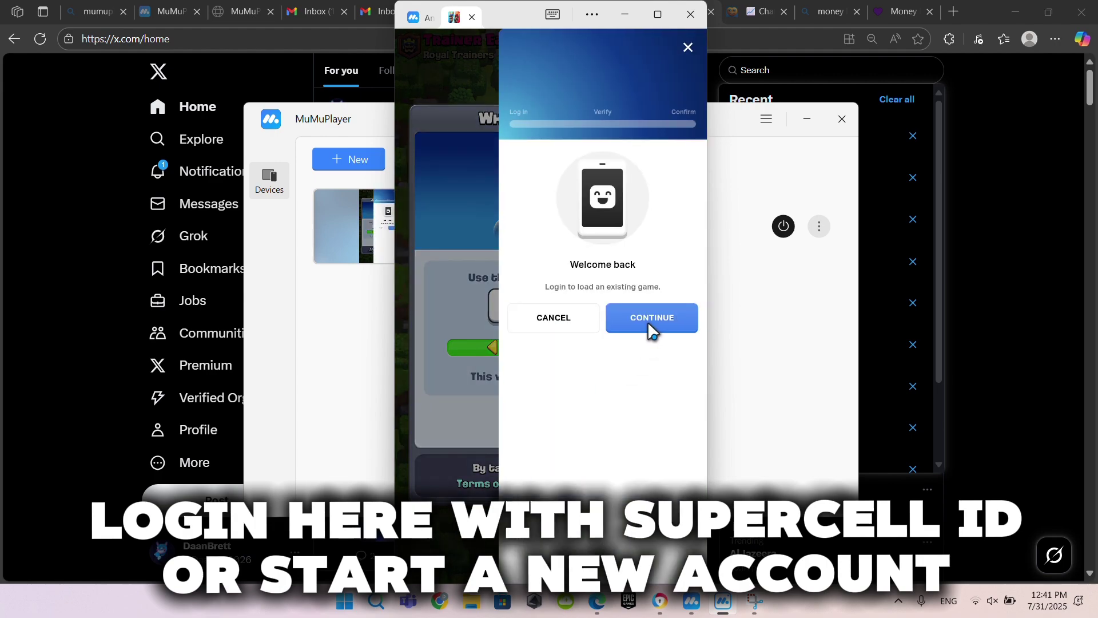
{"action": "left_click", "coordinate": [653, 318]}
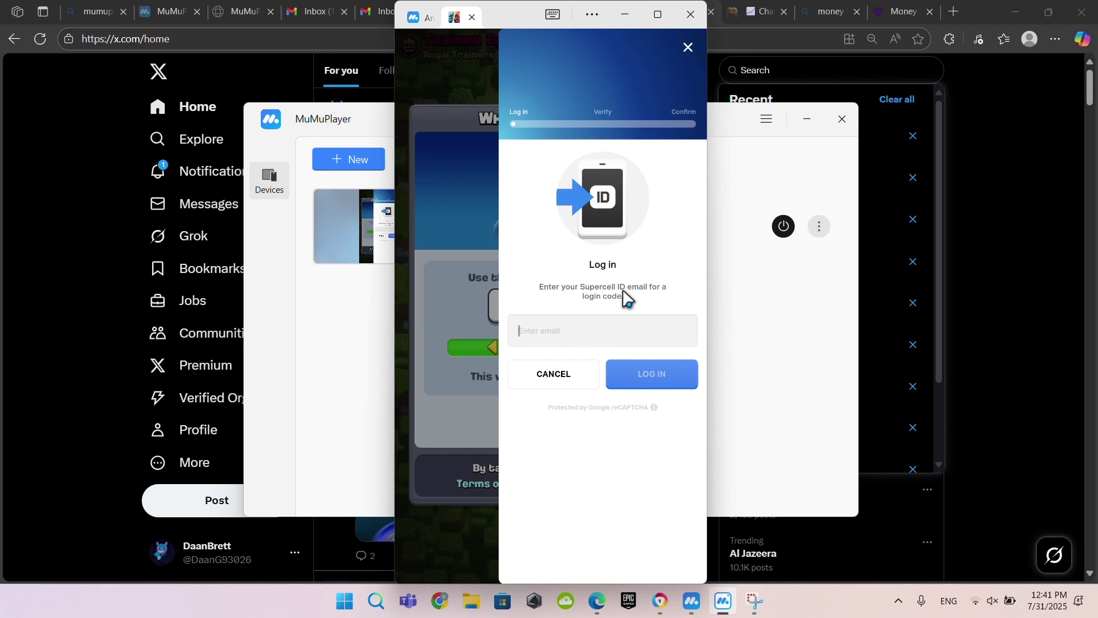
{"action": "left_click", "coordinate": [687, 47]}
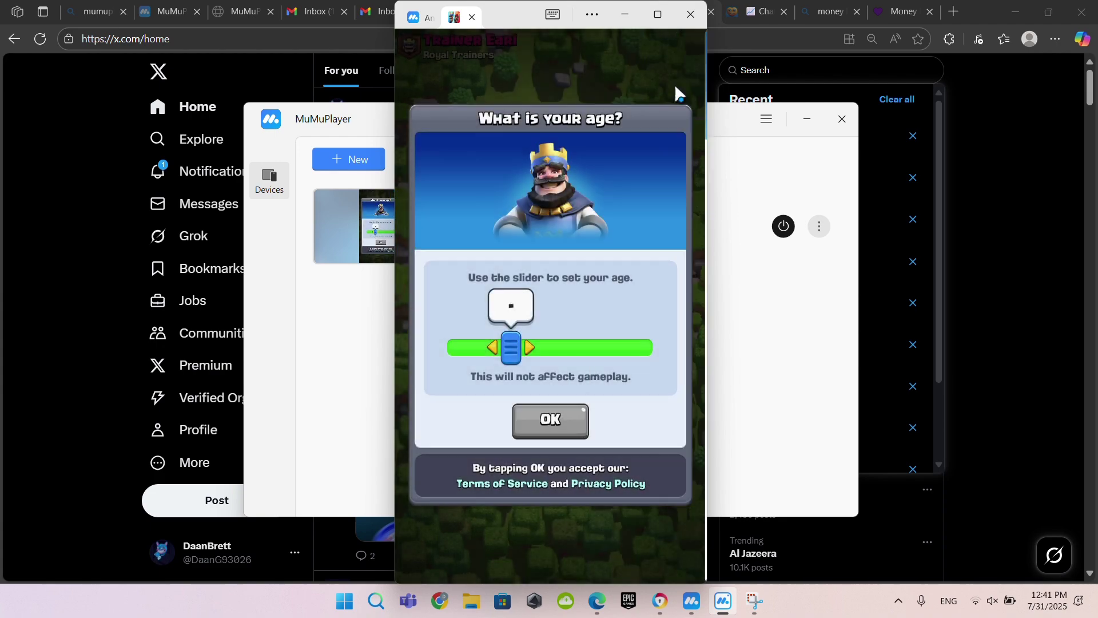
{"action": "left_click_drag", "start_coordinate": [510, 348], "coordinate": [556, 347]}
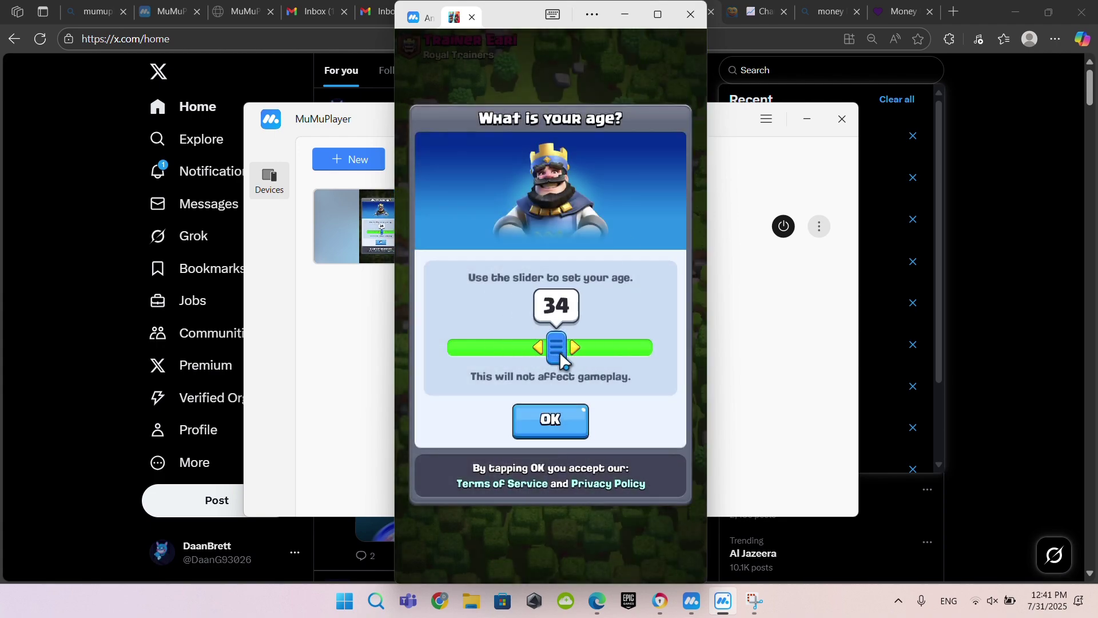
{"action": "left_click", "coordinate": [566, 425]}
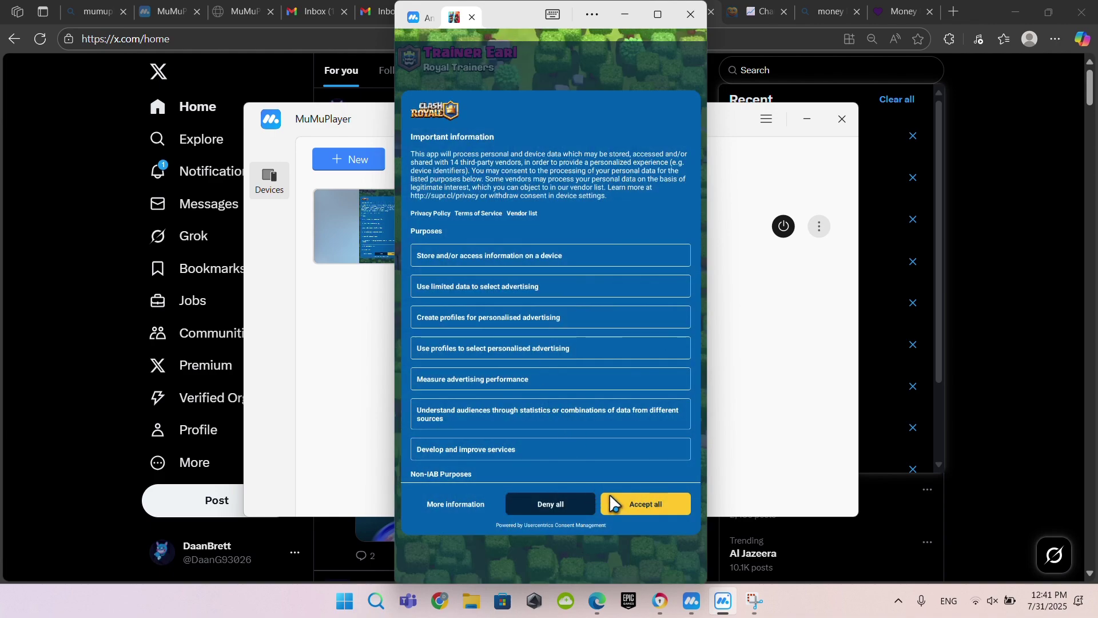
Step: Accept all Clash Royale data consent, then dismiss the welcome and under-attack tutorial messages
{"action": "left_click", "coordinate": [613, 497]}
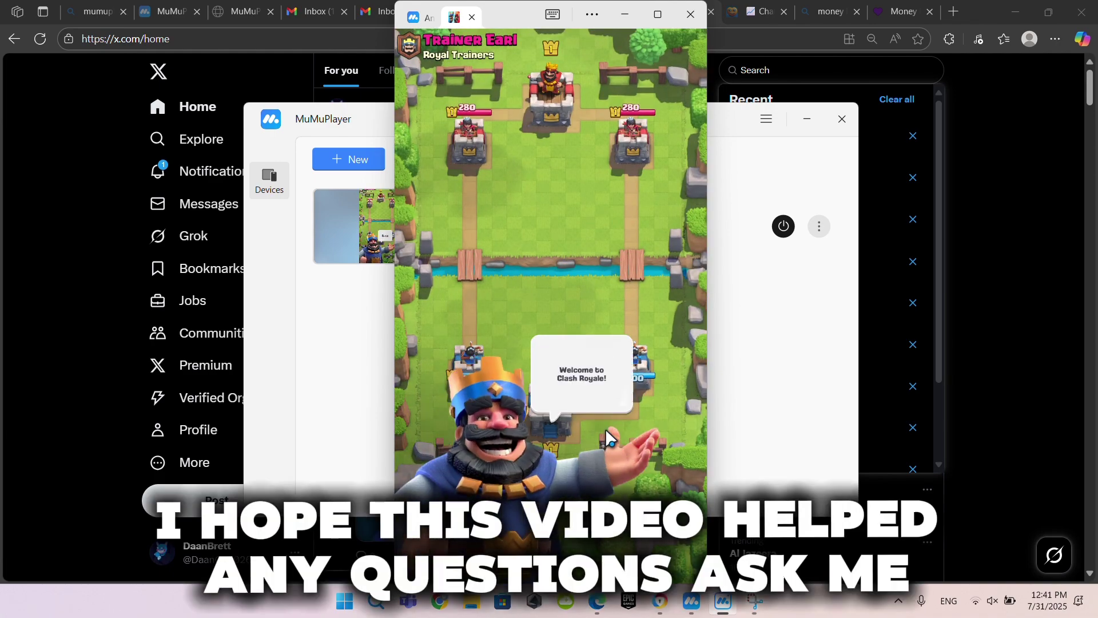
{"action": "left_click", "coordinate": [559, 463]}
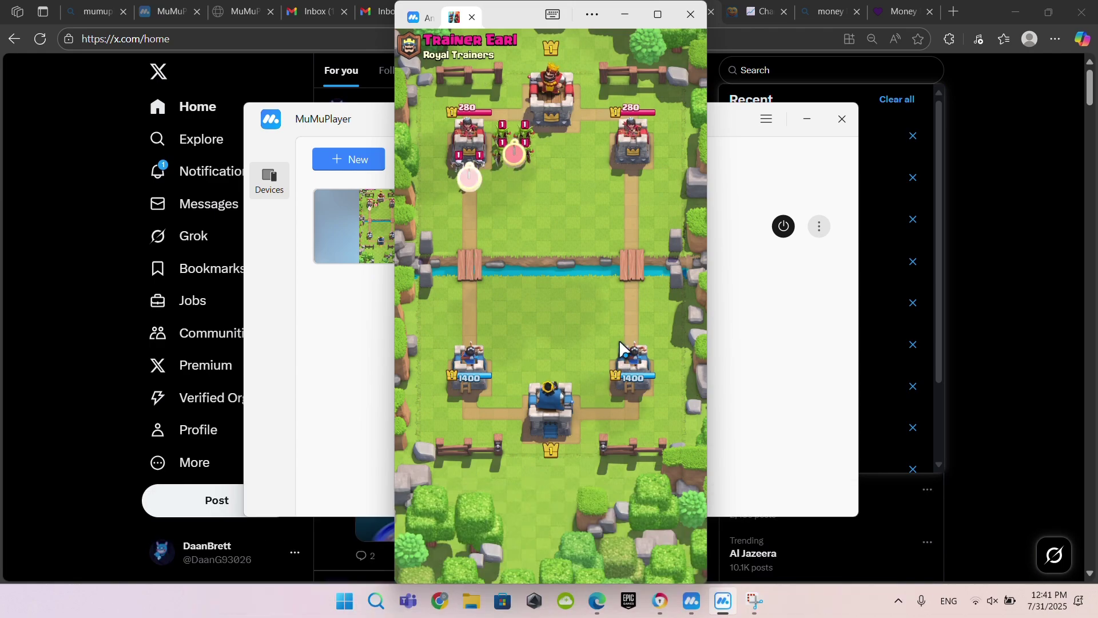
{"action": "left_click", "coordinate": [549, 398]}
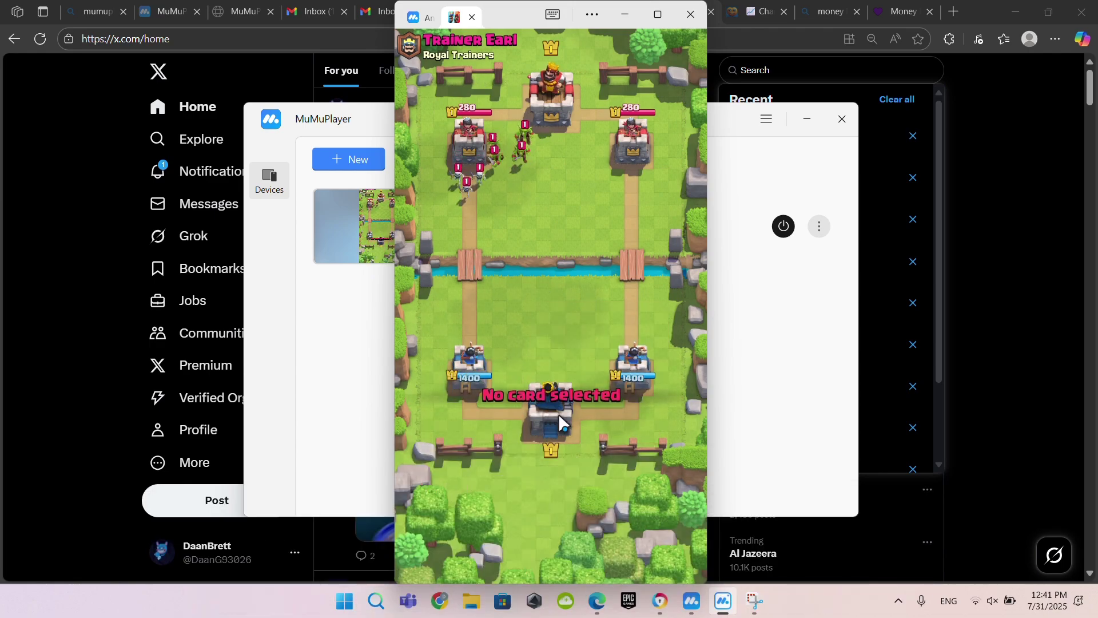